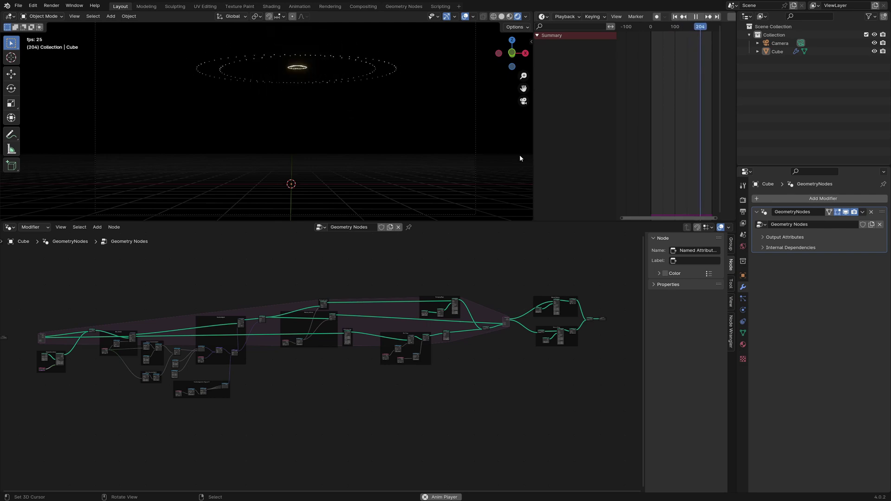
Step: Stop the fireworks playback, return to the first frame, zoom in, and step forward to frame 44
key("Escape")
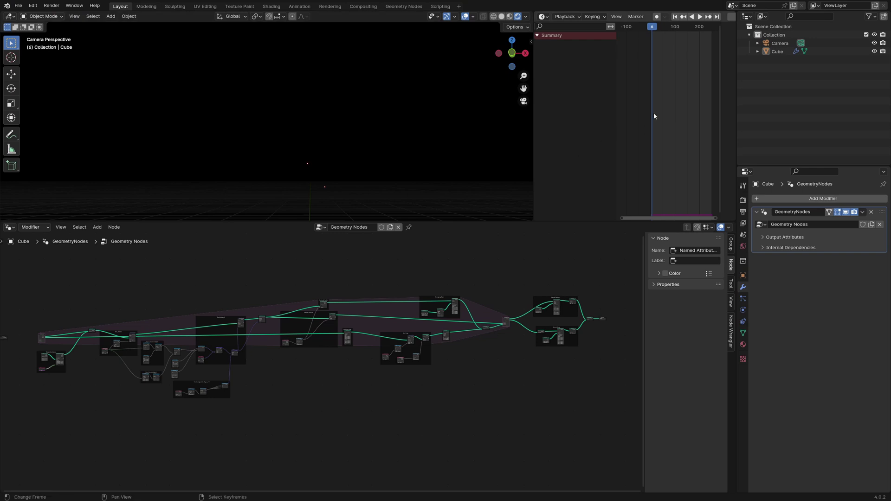
left_click(676, 16)
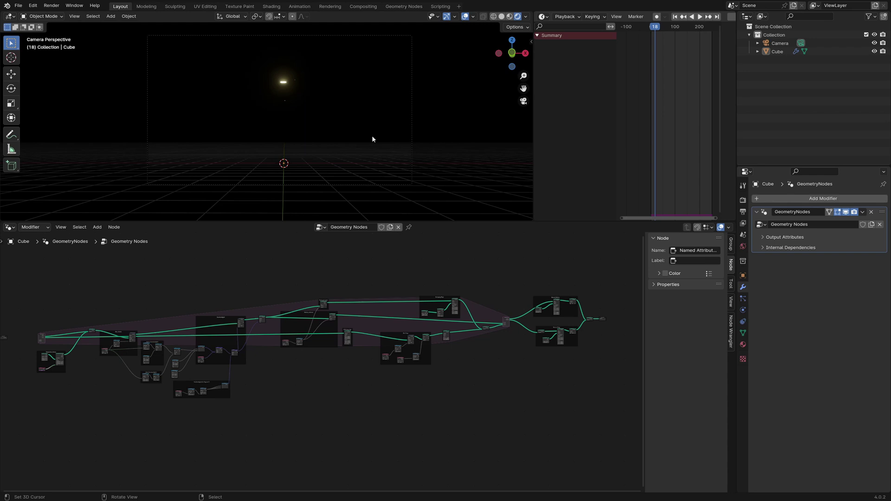
scroll(293, 88, "up", 3)
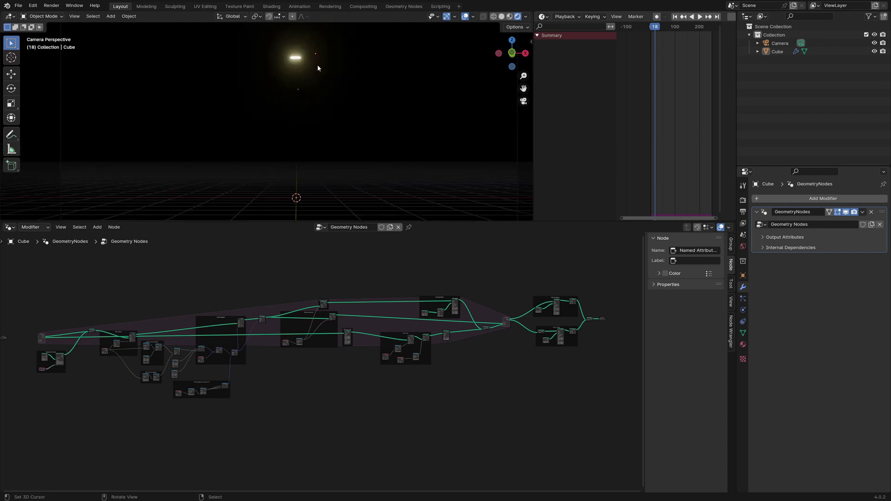
key("space")
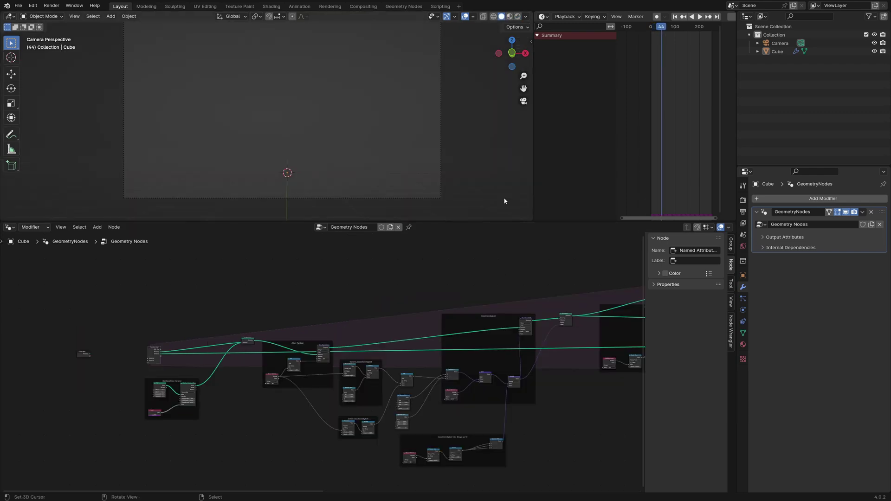
left_click(847, 212)
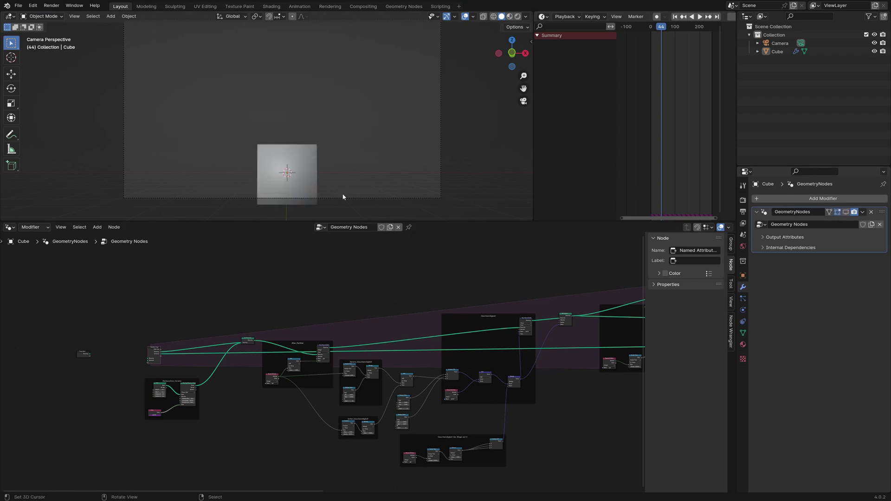
key("ctrl+z")
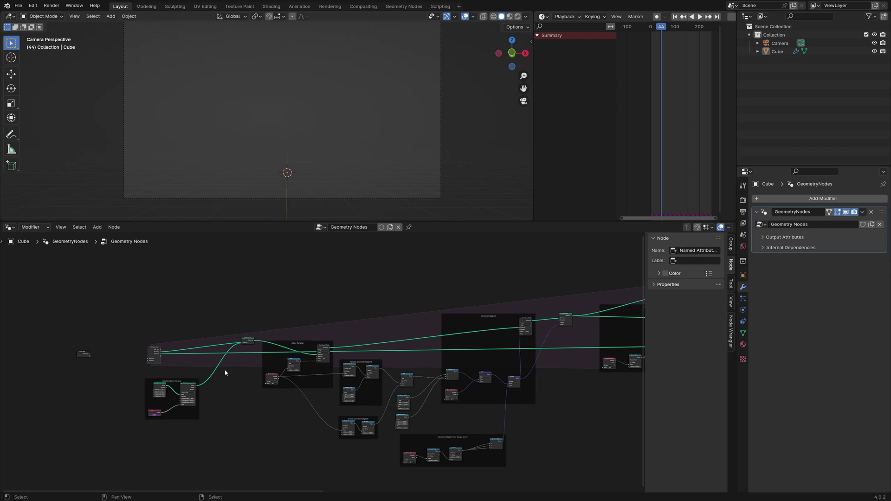
scroll(225, 370, "up", 3)
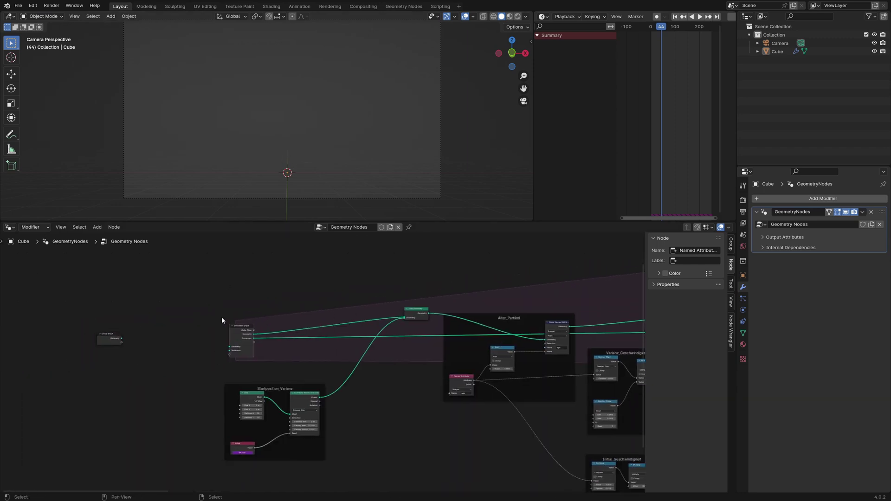
scroll(222, 320, "up", 2)
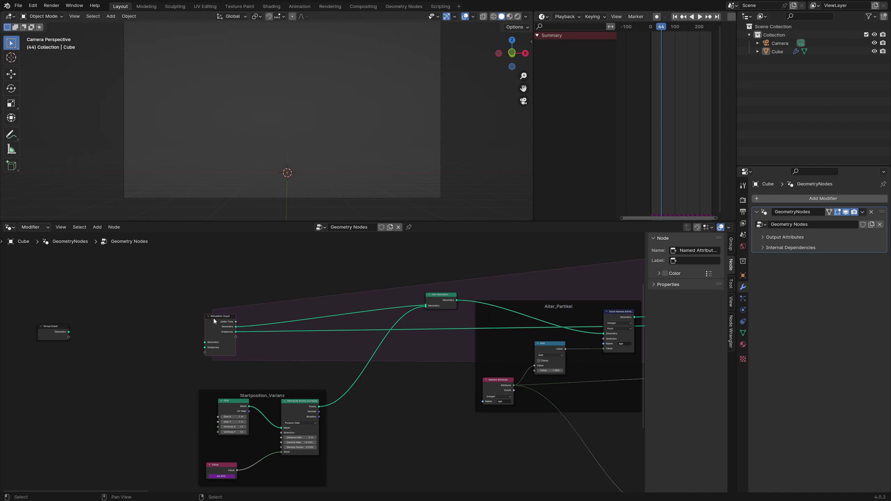
Step: Zoom onto the Startposition_Varianz frame's Grid, Distribute Points and Value nodes, and clear the node selection
scroll(307, 341, "up", 3)
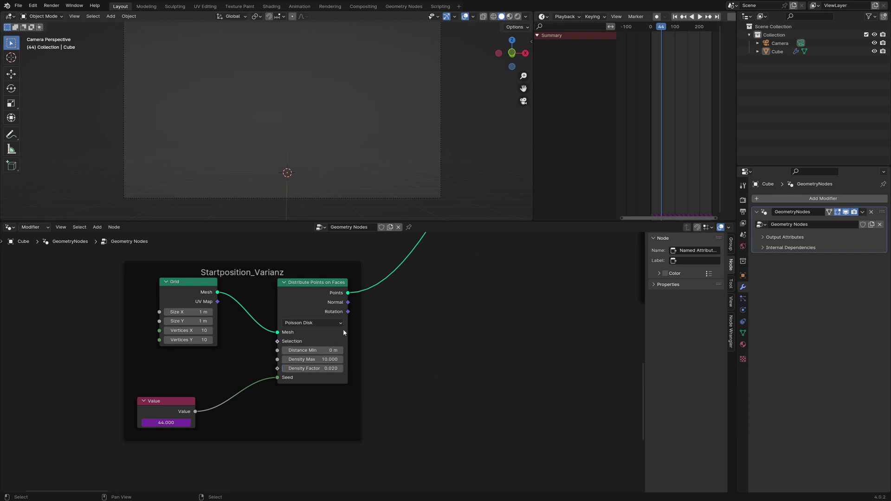
left_click(164, 373)
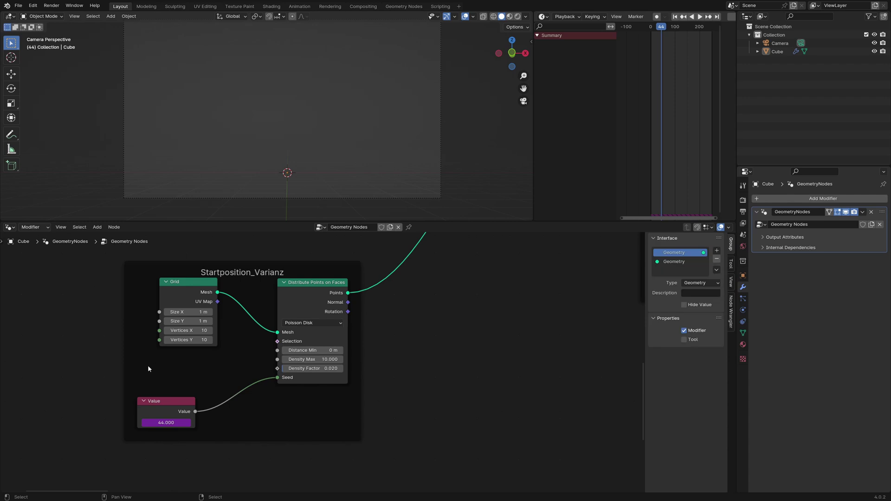
Step: Add a Value node left of Distribute Points and drive it with #frame, reading 44.000
key("shift+a")
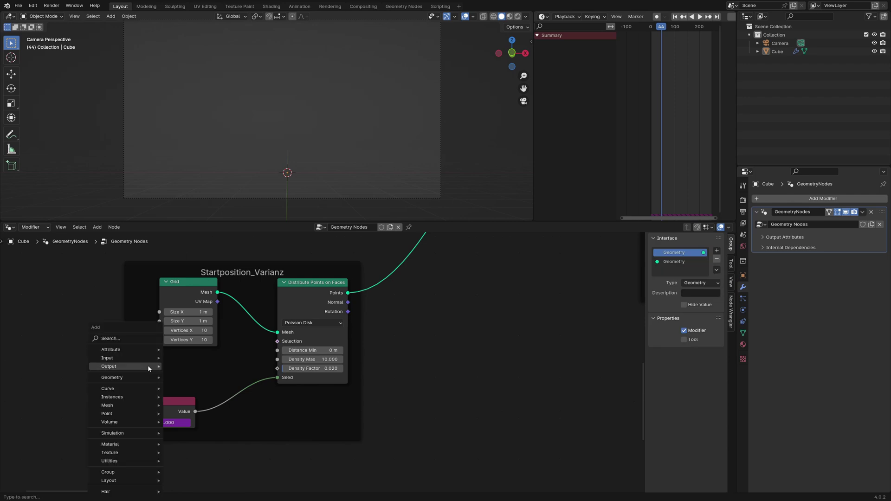
mouse_move(148, 366)
type("val")
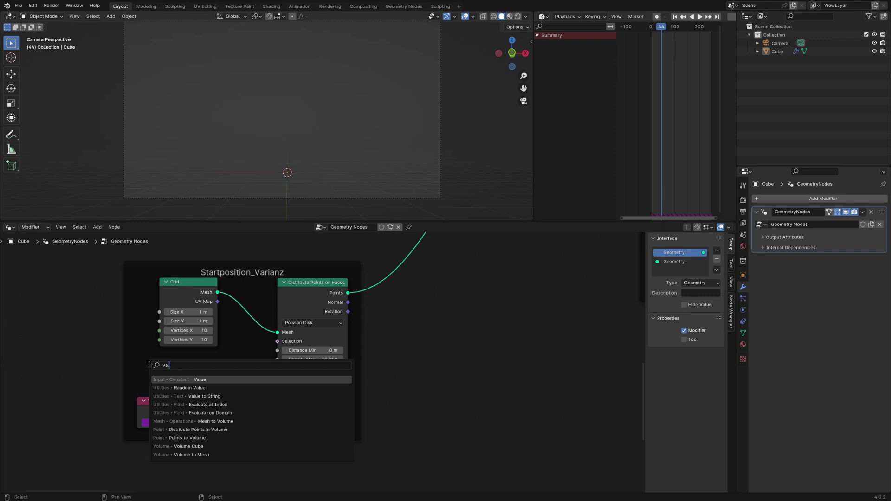
type("ue")
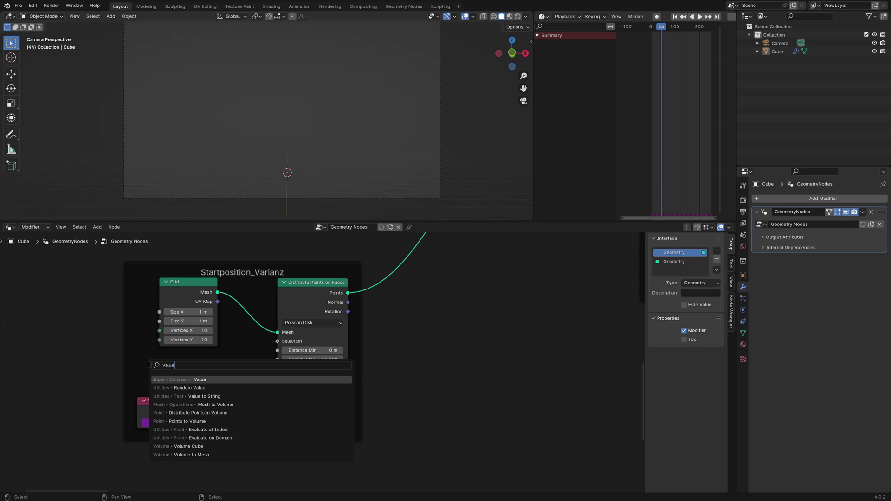
left_click(179, 380)
left_click(168, 386)
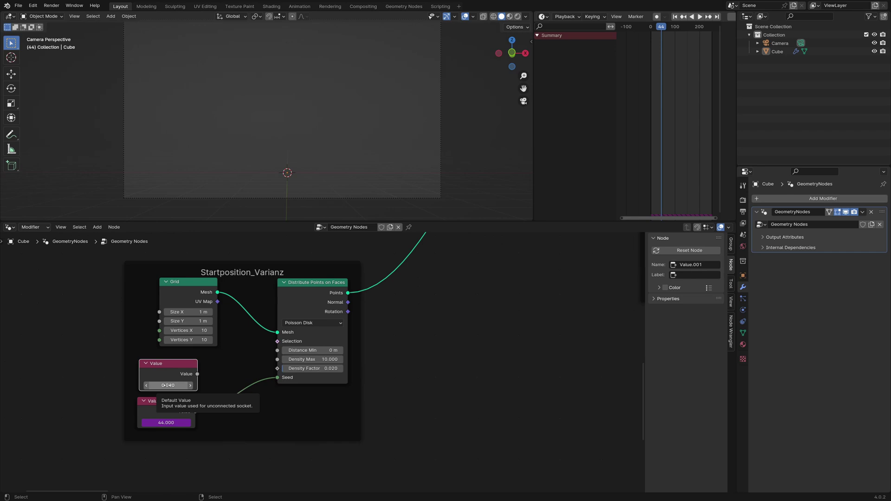
left_click(168, 386)
type("#frame")
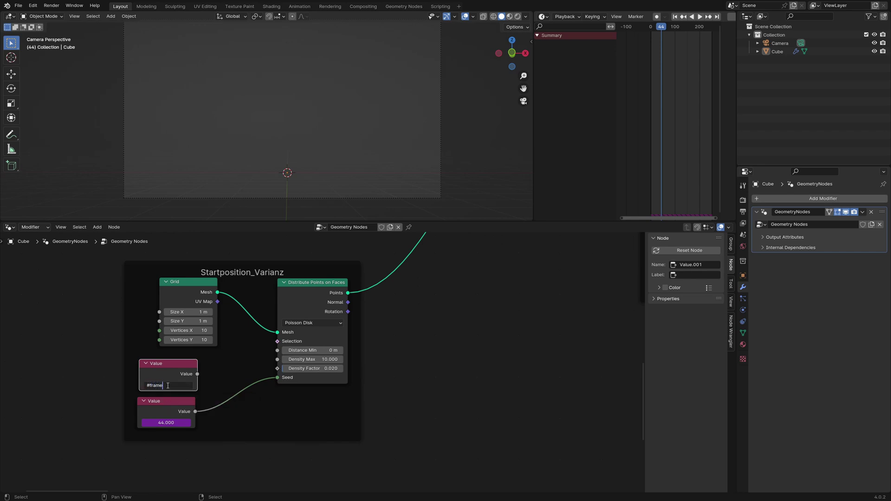
key("Return")
Step: Pan right along the node tree to the Alter_Partikel and Varianz_Geschwindigkeit frames
mouse_move(308, 383)
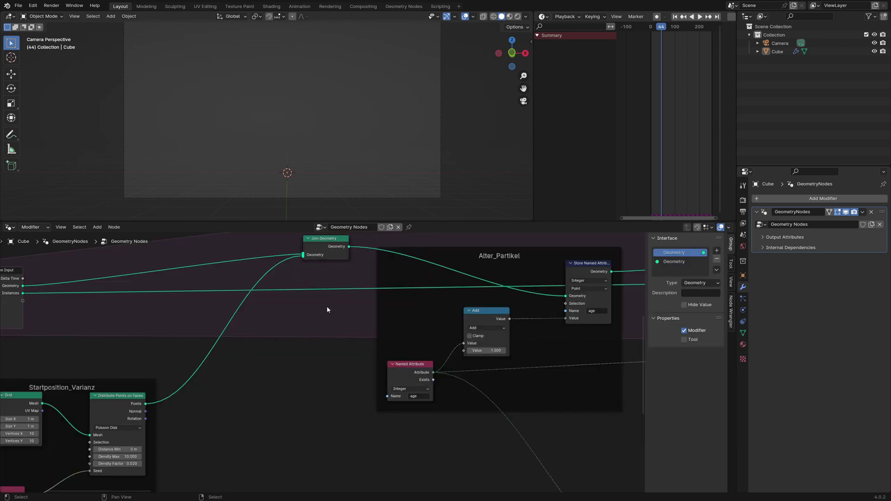
middle_click_drag(308, 332, 312, 344)
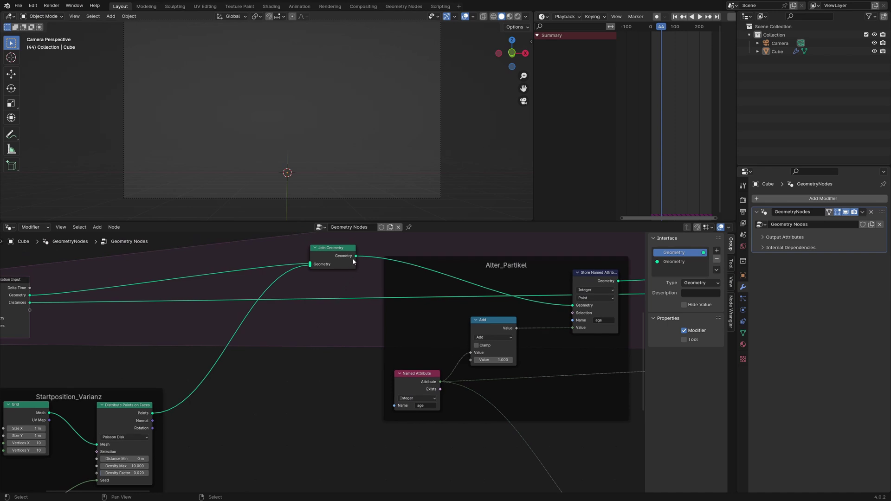
middle_click_drag(555, 362, 372, 362)
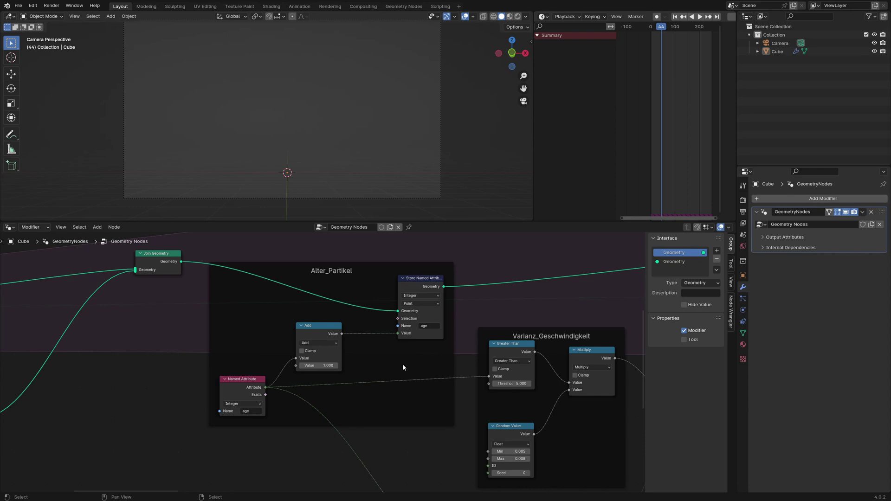
scroll(402, 367, "up", 1)
middle_click_drag(403, 367, 376, 365)
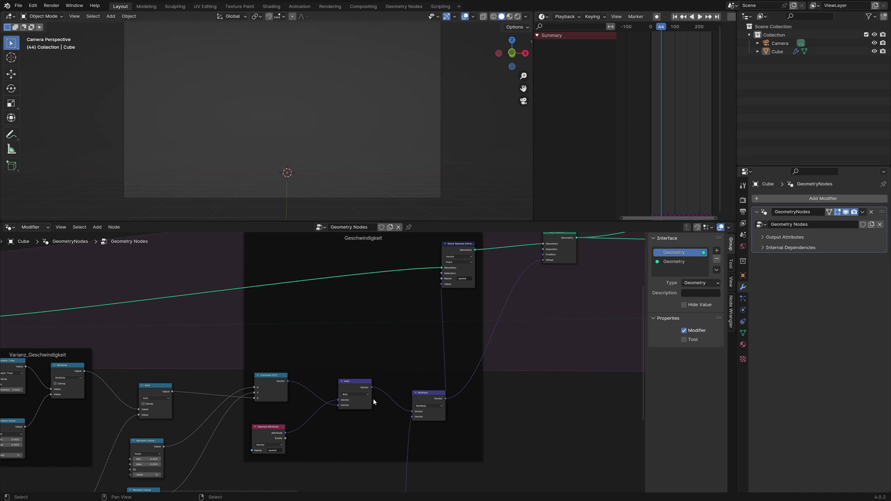
Step: Pan past the Geschwindigkeit velocity frame to the Initial_Geschwindigkeit age-comparison nodes
middle_click_drag(572, 323, 396, 381)
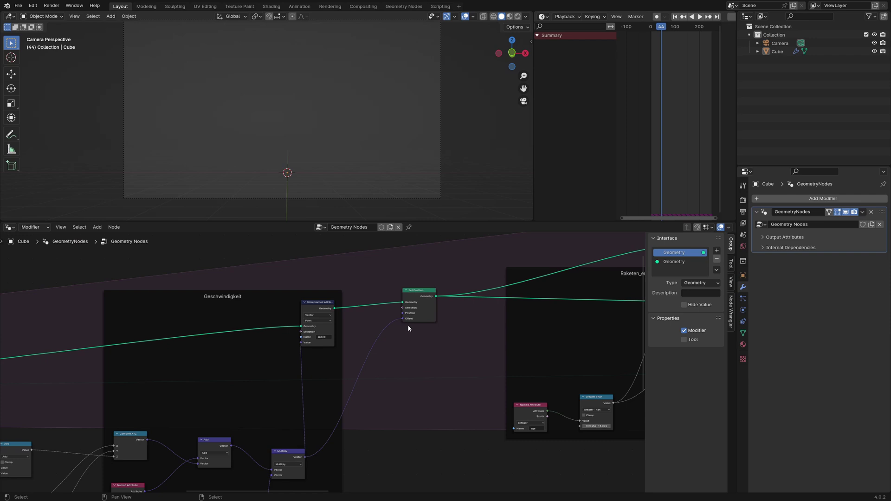
middle_click_drag(564, 346, 371, 401)
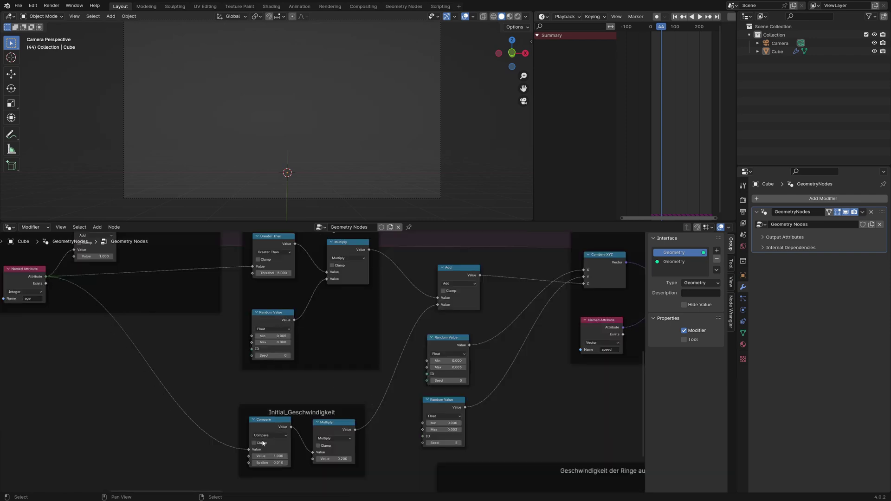
Step: Pan across the velocity nodes to Raketen_entfernen, which deletes rockets older than 15.000
middle_click_drag(343, 391, 306, 376)
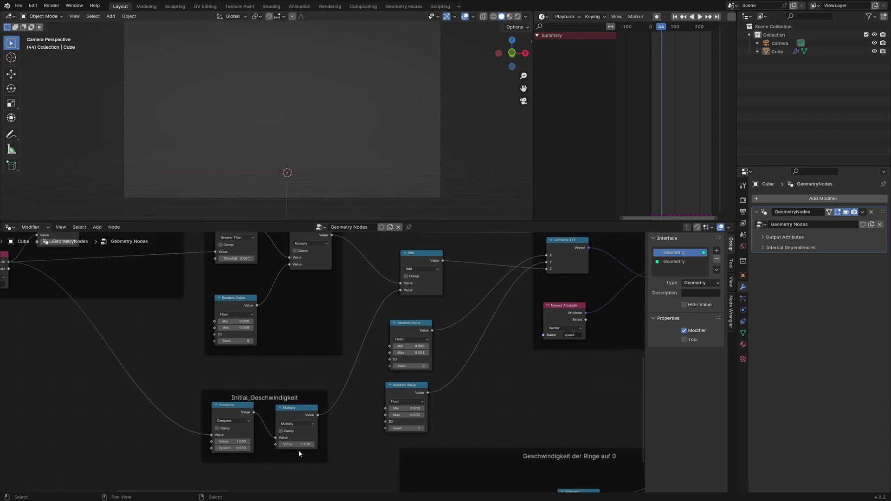
middle_click_drag(314, 376, 336, 417)
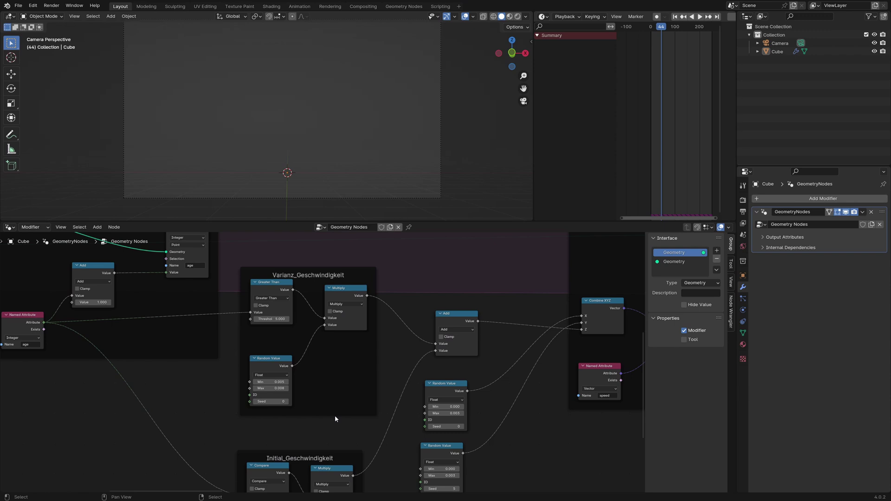
scroll(271, 323, "up", 1)
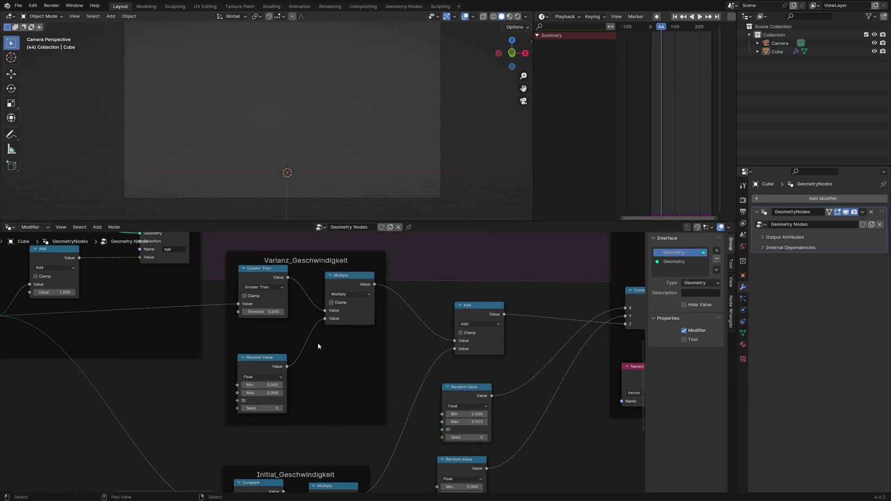
middle_click_drag(539, 346, 330, 297)
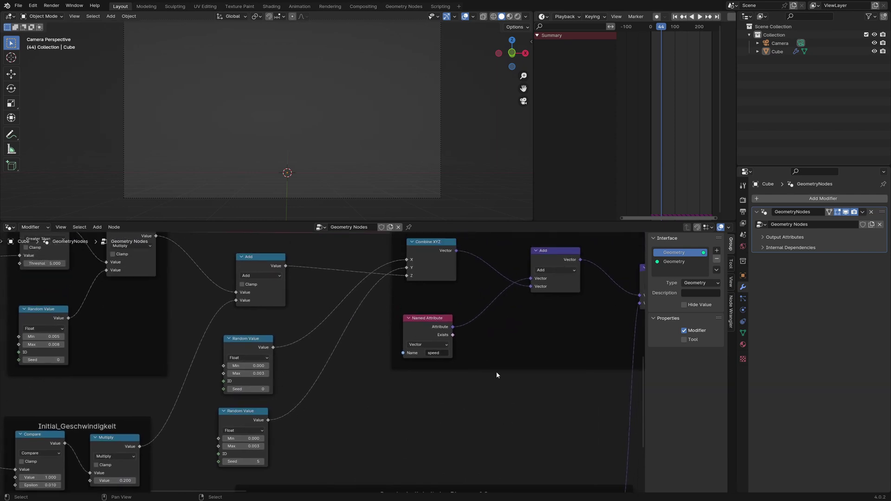
middle_click_drag(508, 385, 408, 337)
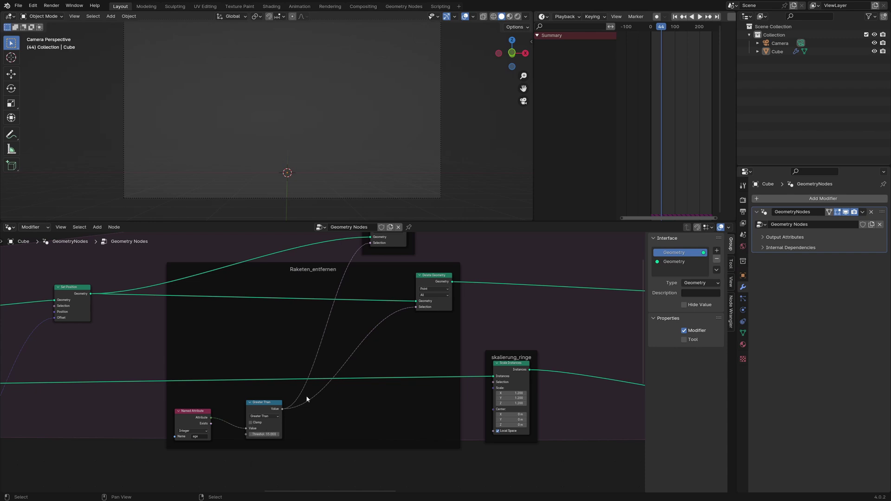
Step: Pan past skalierung_ringe and Simulation Output to the Material_Raketen and Material_Ringe frames and Group Output
middle_click_drag(499, 320, 362, 340)
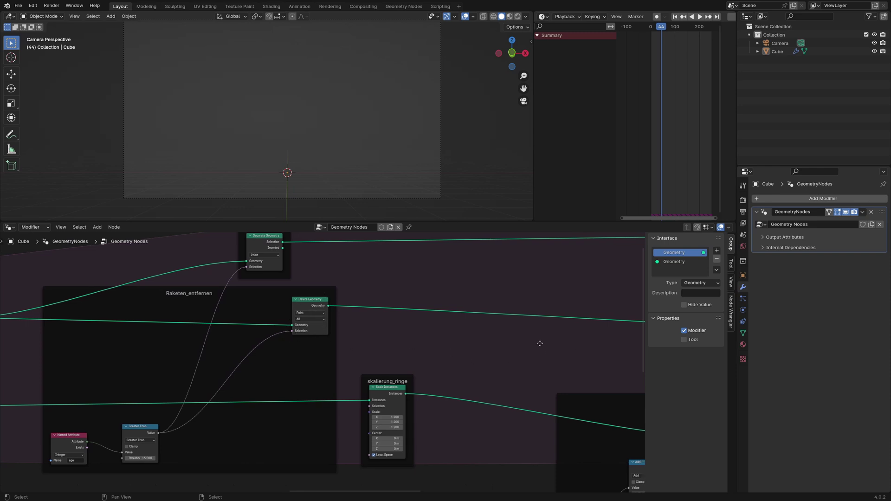
middle_click_drag(538, 346, 250, 327)
middle_click_drag(555, 320, 252, 320)
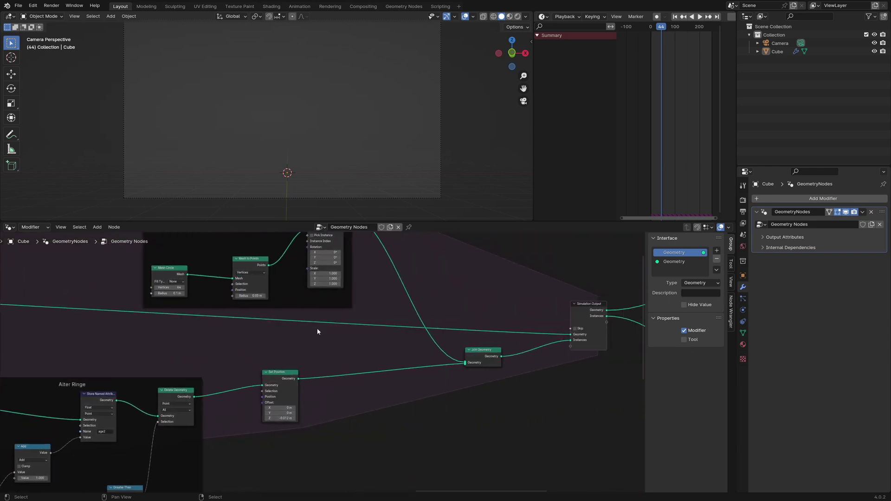
middle_click_drag(604, 343, 140, 396)
middle_click_drag(352, 380, 307, 402)
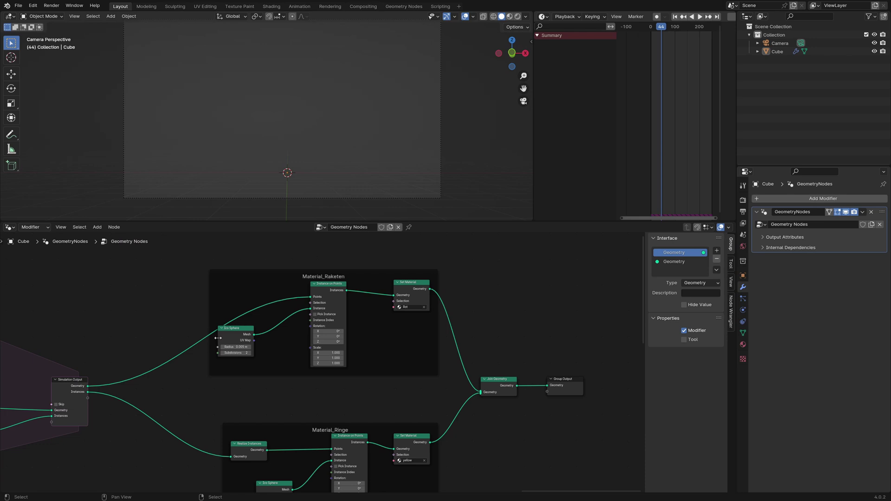
middle_click_drag(386, 333, 346, 336)
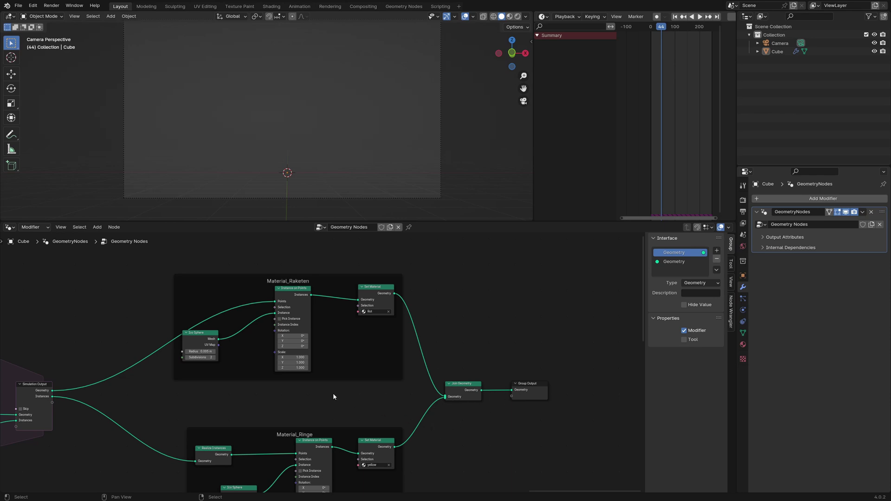
Step: Pan through Sterbende_Parikel, Erzeugung_Ringe and Simulation Output to Material_Ringe, zooming in slightly
middle_click_drag(333, 394, 387, 377)
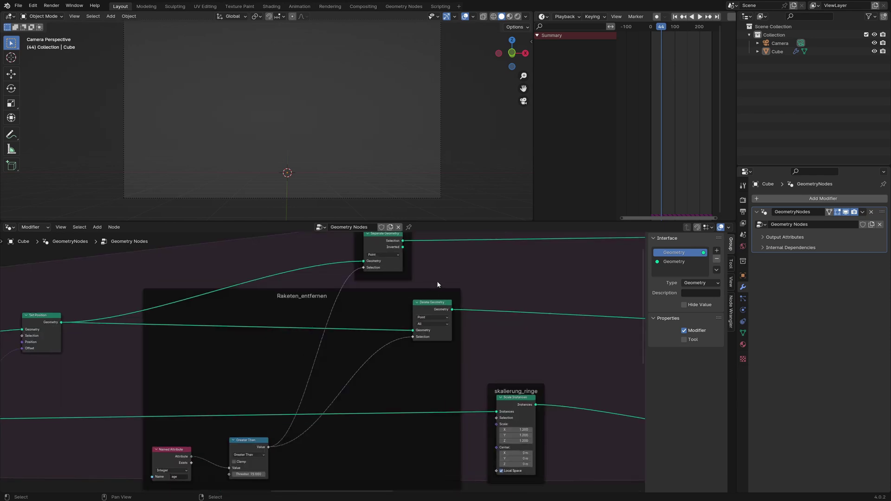
middle_click_drag(438, 285, 434, 321)
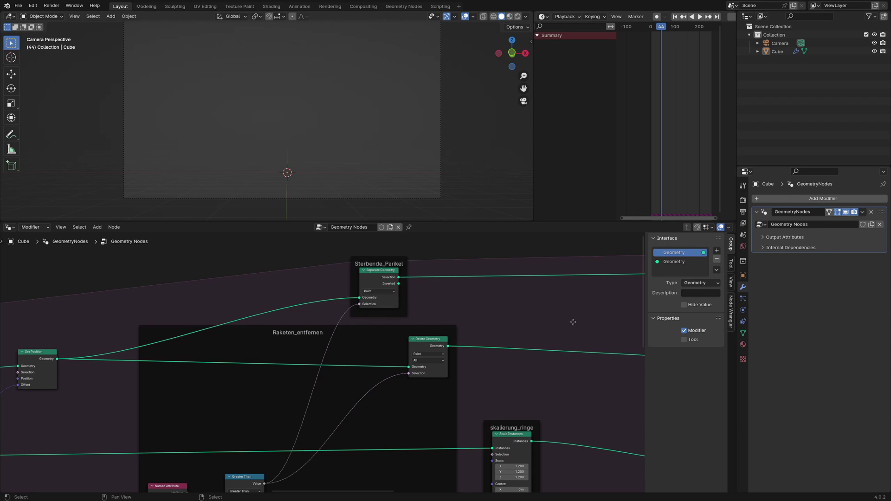
middle_click_drag(573, 320, 257, 349)
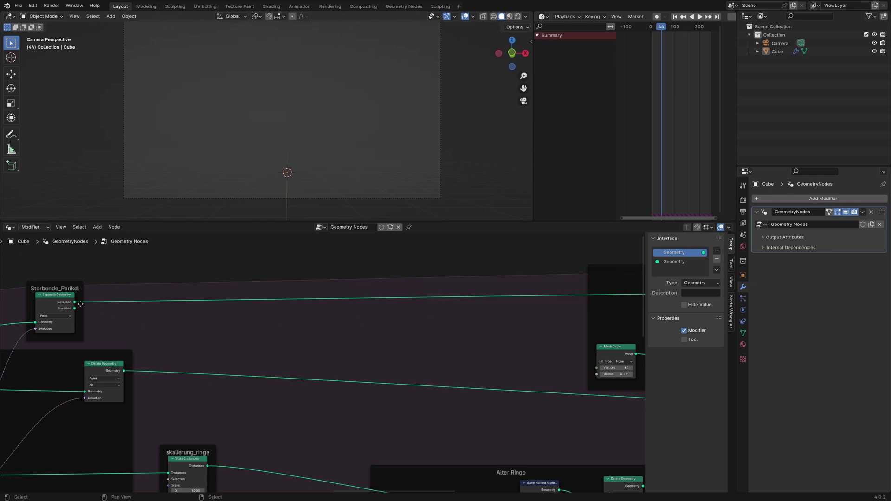
middle_click_drag(464, 319, 155, 317)
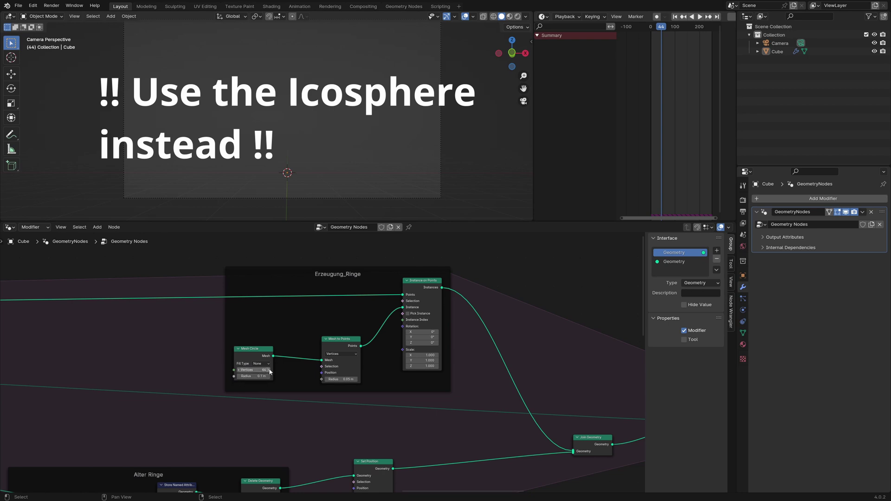
middle_click_drag(455, 388, 251, 274)
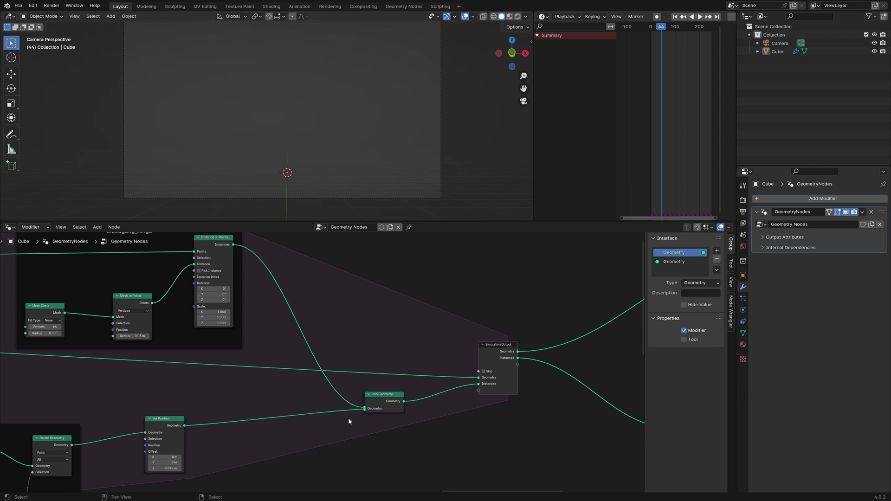
middle_click_drag(478, 414, 333, 402)
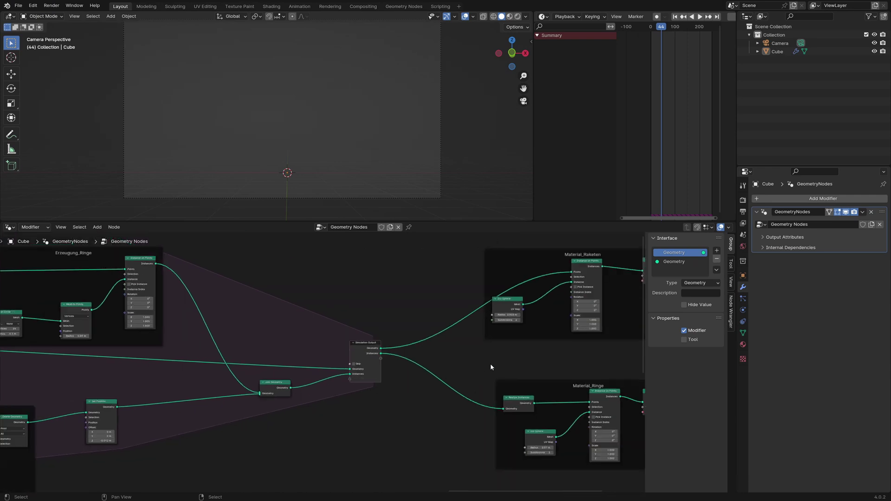
middle_click_drag(491, 368, 217, 316)
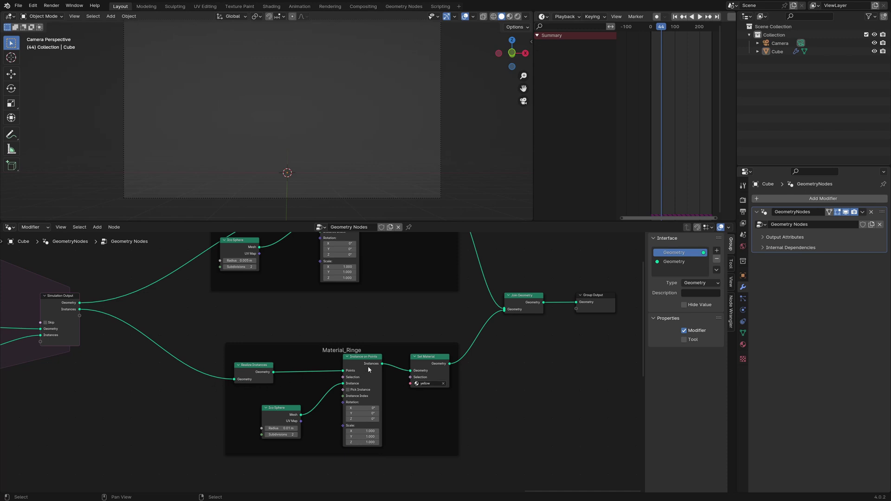
scroll(433, 405, "up", 1)
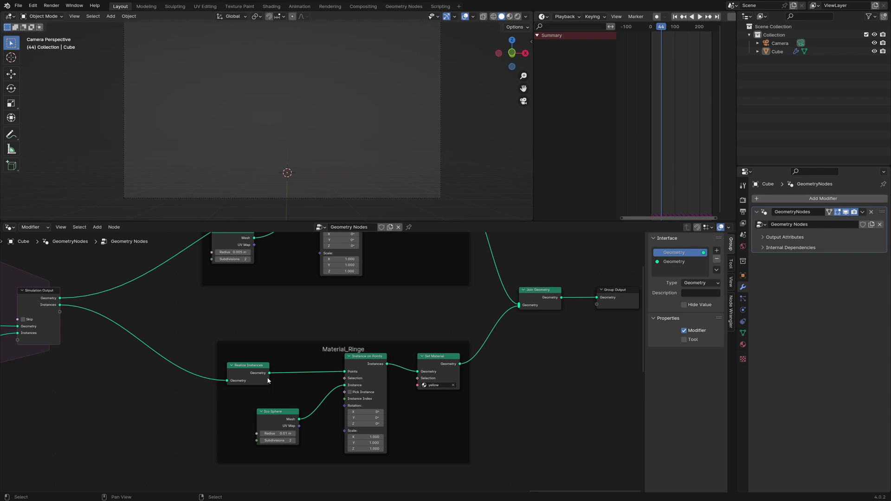
scroll(386, 364, "left", 10, "ctrl")
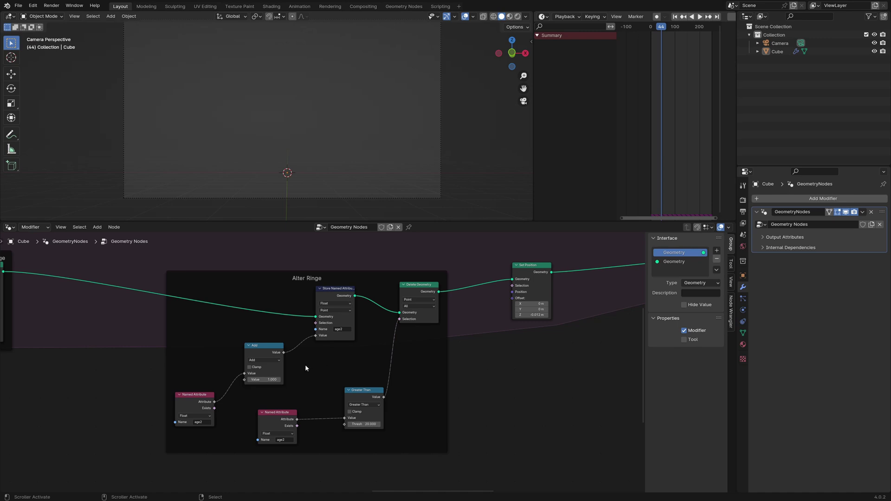
Step: Zoom into Alter Ringe, pan to skalierung_ringe, then to the Set Position node's -0.012 m Z offset
scroll(305, 368, "up", 1)
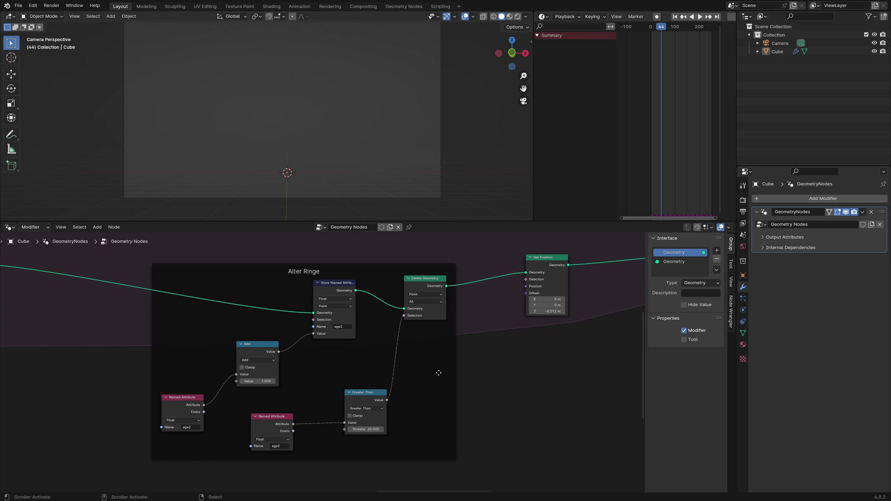
middle_click_drag(438, 370, 352, 376)
scroll(352, 376, "up", 1)
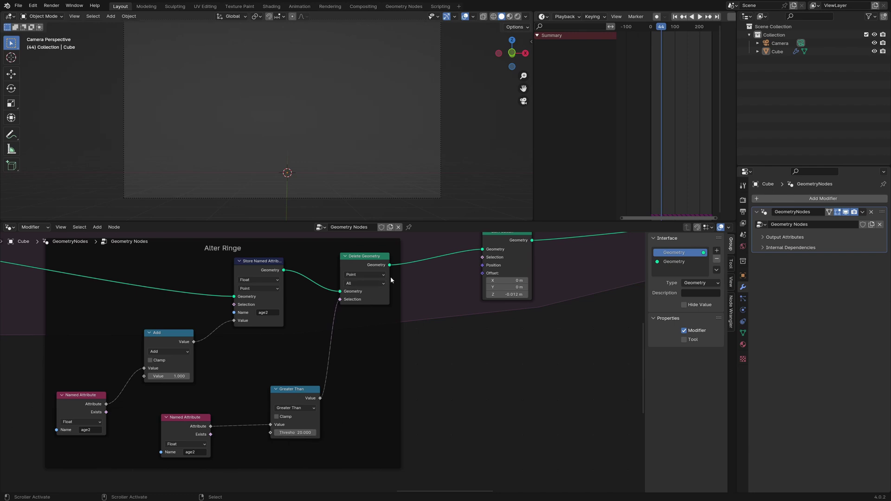
middle_click_drag(459, 397, 302, 346)
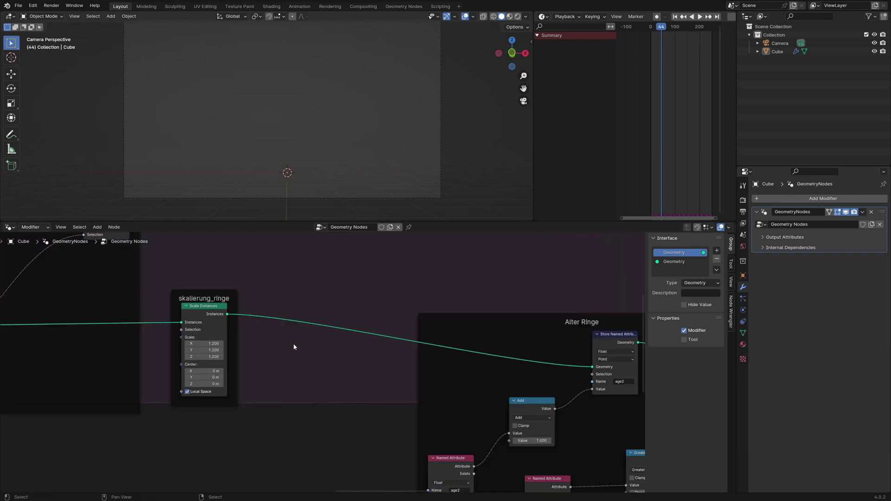
middle_click_drag(295, 347, 350, 339)
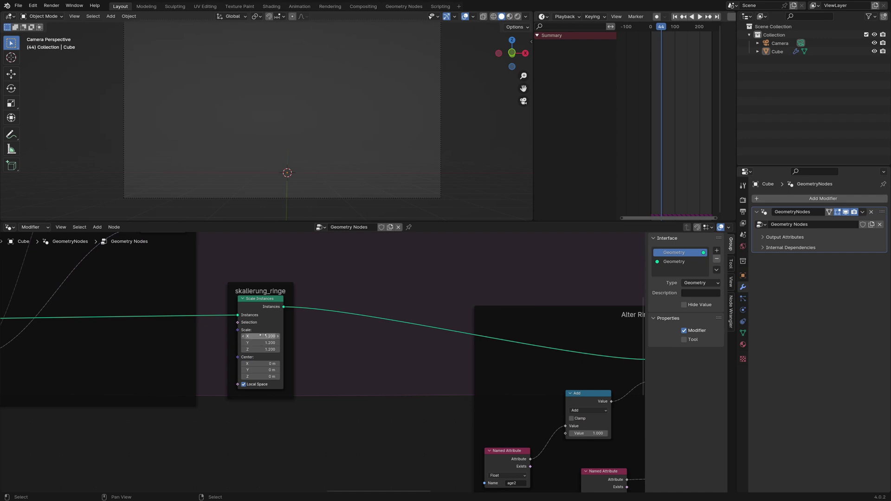
scroll(478, 304, "right", 8, "ctrl")
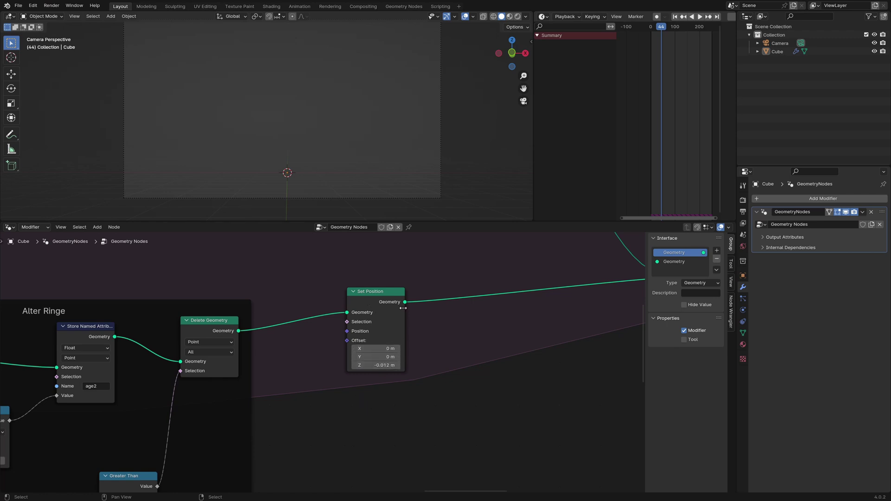
Step: Link the Named Attribute 'age' output into the Greater Than node in Geschwindigkeit der Ringe auf 0
scroll(339, 447, "down", 2)
middle_click_drag(339, 447, 447, 385)
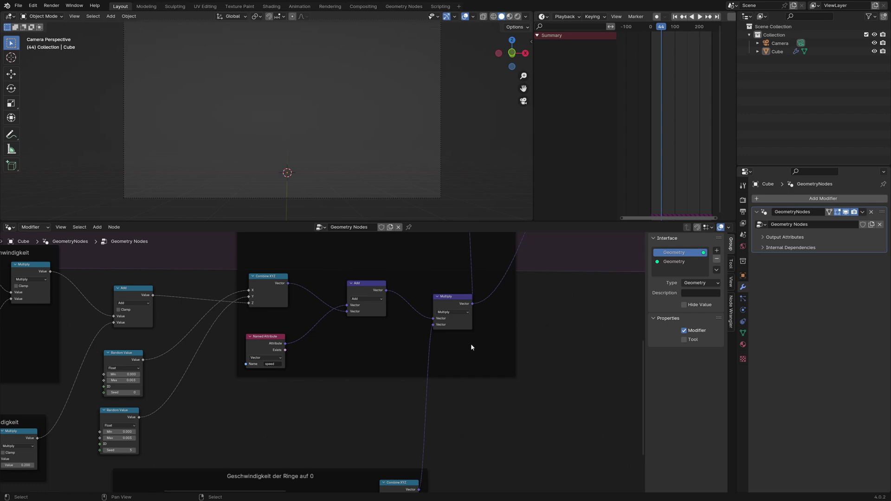
middle_click_drag(402, 387, 444, 283)
scroll(410, 342, "up", 2)
middle_click_drag(410, 343, 425, 287)
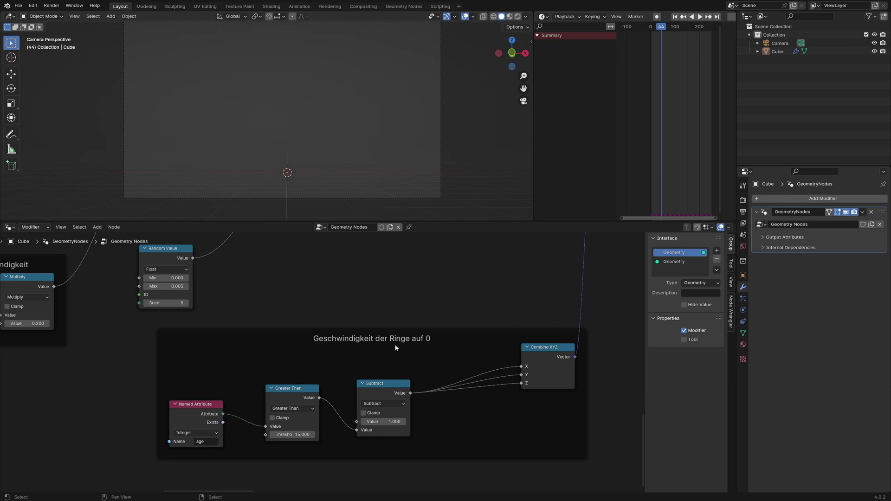
left_click_drag(228, 414, 224, 415)
Step: Pan between the age test and the speed Combine XYZ, Add and Multiply nodes to review them
middle_click_drag(528, 297, 330, 463)
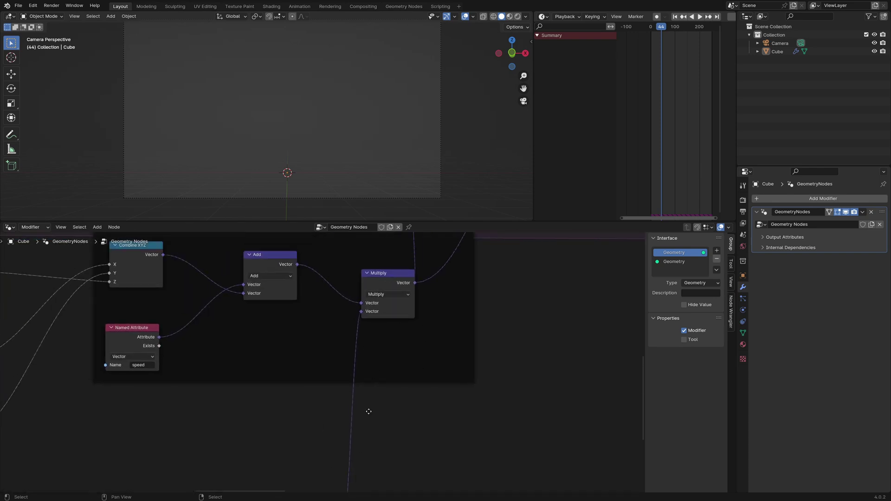
middle_click_drag(368, 412, 568, 246)
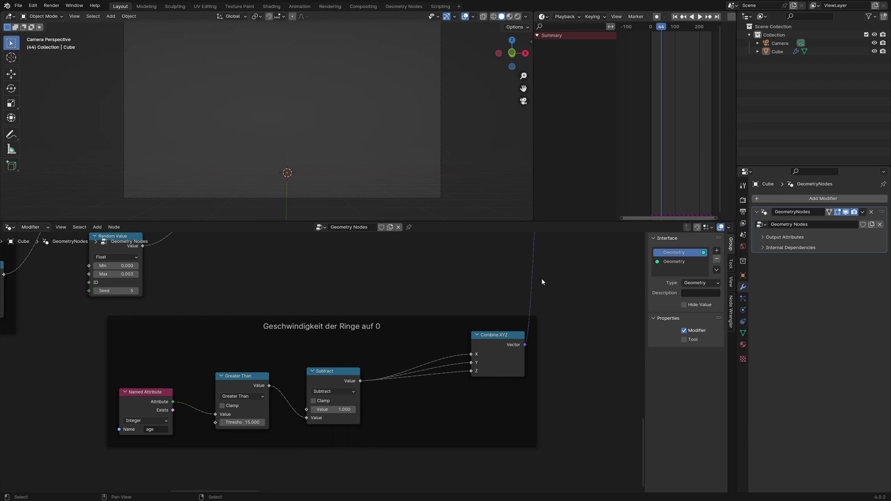
middle_click_drag(542, 281, 503, 340)
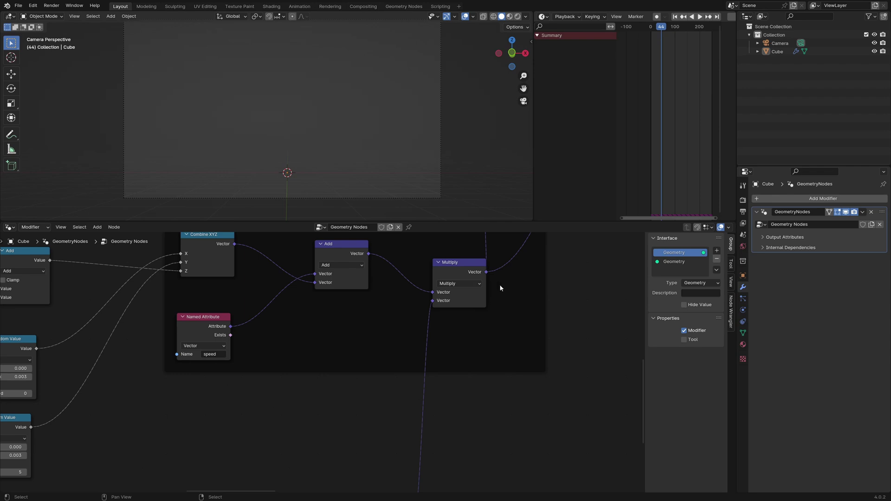
middle_click_drag(358, 430, 491, 285)
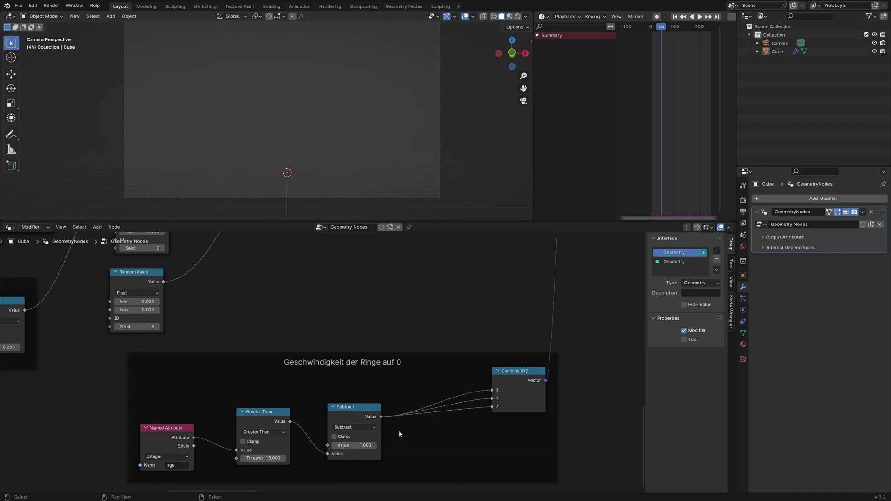
middle_click_drag(399, 431, 455, 386)
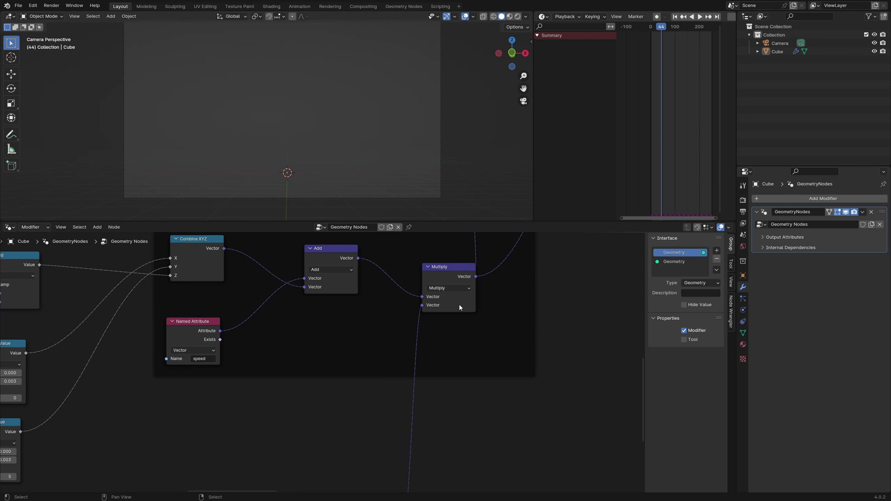